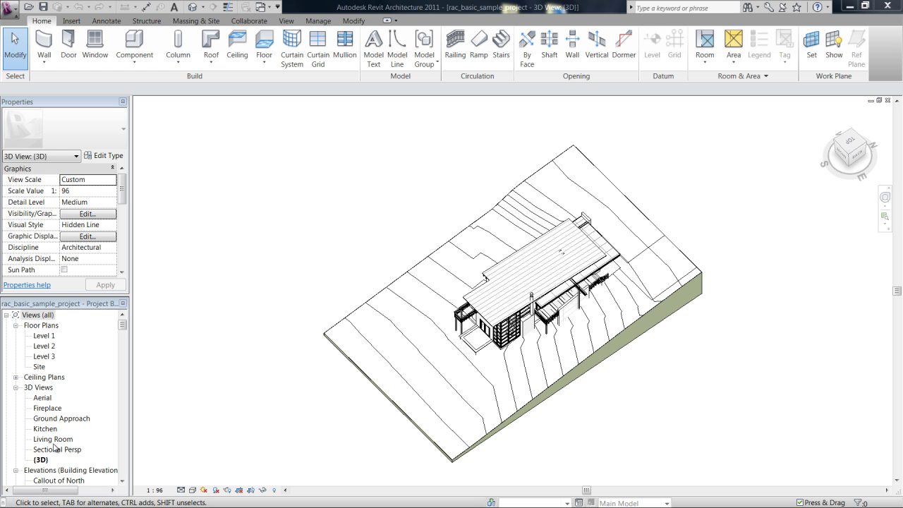
- Open the sample house's Aerial view from the 3D Views list in the Project Browser
{"action": "left_click", "coordinate": [56, 316]}
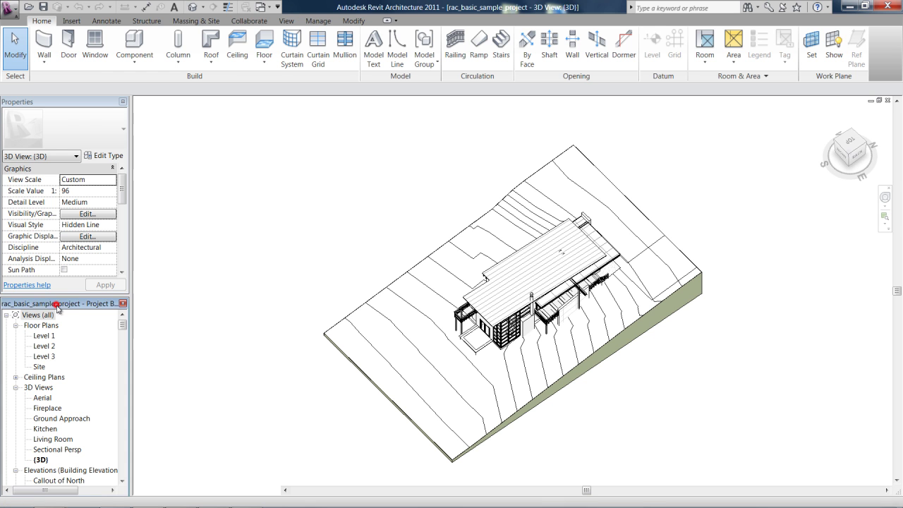
{"action": "left_click", "coordinate": [45, 399]}
{"action": "double_click", "coordinate": [44, 398]}
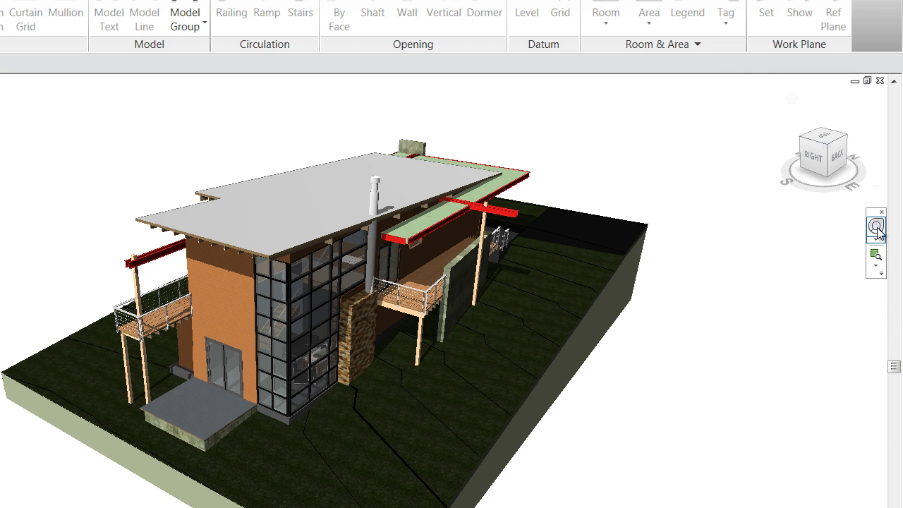
- Show the full navigation wheel, toggle it off and on with Shift+W, then reopen it
{"action": "left_click", "coordinate": [877, 227]}
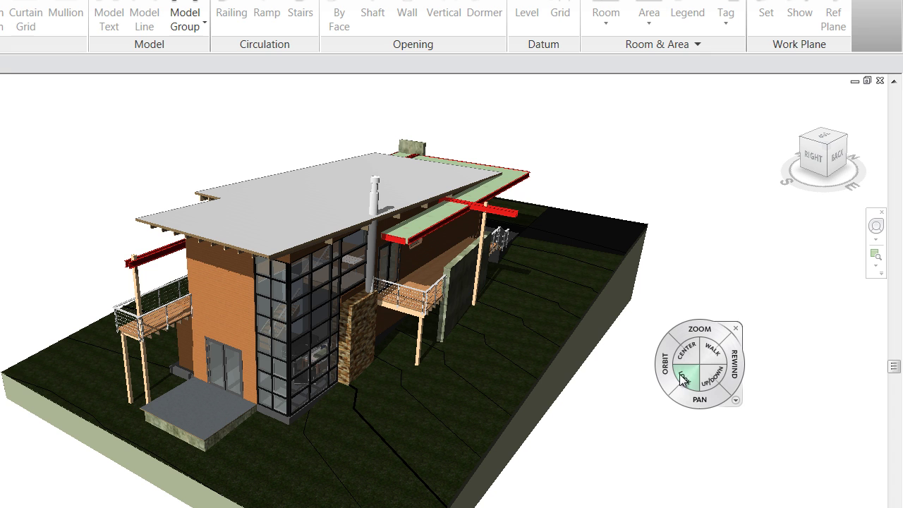
{"action": "key", "text": "Escape"}
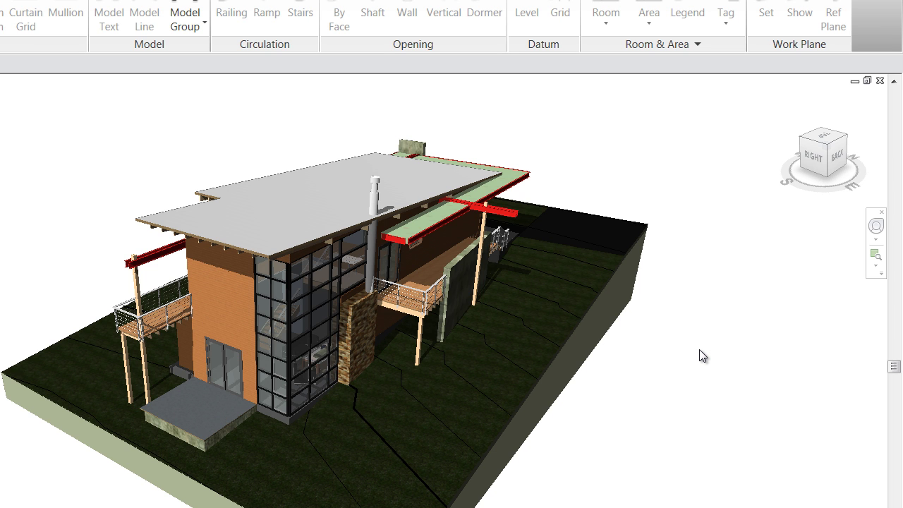
{"action": "key", "text": "shift+w"}
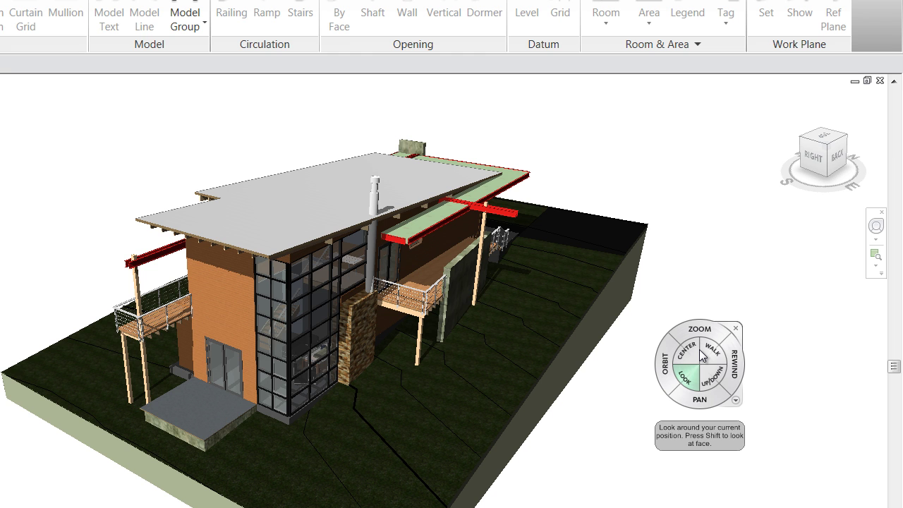
{"action": "key", "text": "Escape"}
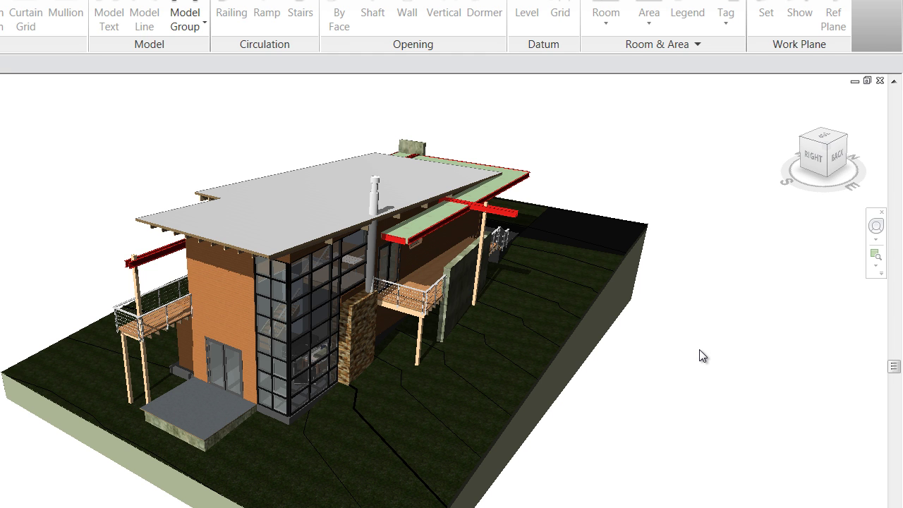
{"action": "left_click", "coordinate": [876, 225]}
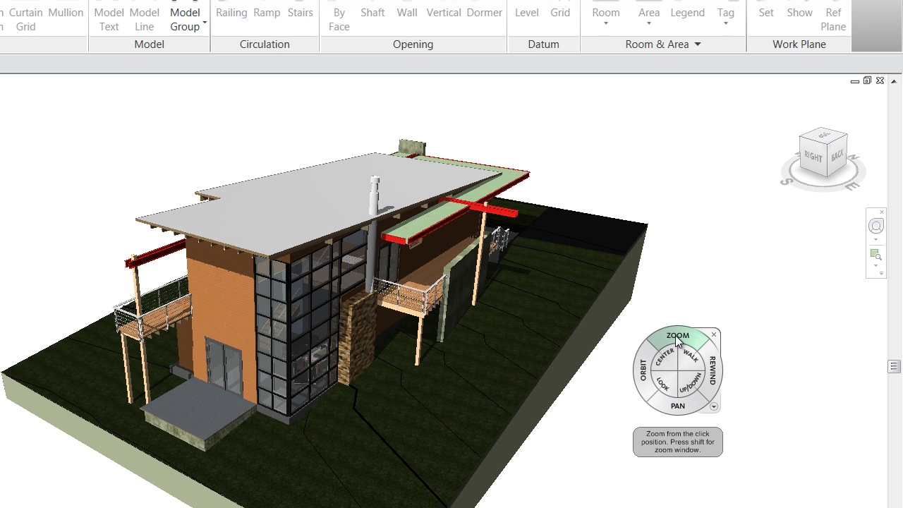
- Zoom in slightly on the house, then orbit it to view another side
{"action": "mouse_move", "coordinate": [675, 335]}
{"action": "left_mouse_down"}
{"action": "mouse_move", "coordinate": [663, 313]}
{"action": "mouse_move", "coordinate": [682, 349]}
{"action": "mouse_move", "coordinate": [677, 333]}
{"action": "mouse_move", "coordinate": [680, 341]}
{"action": "left_mouse_up"}
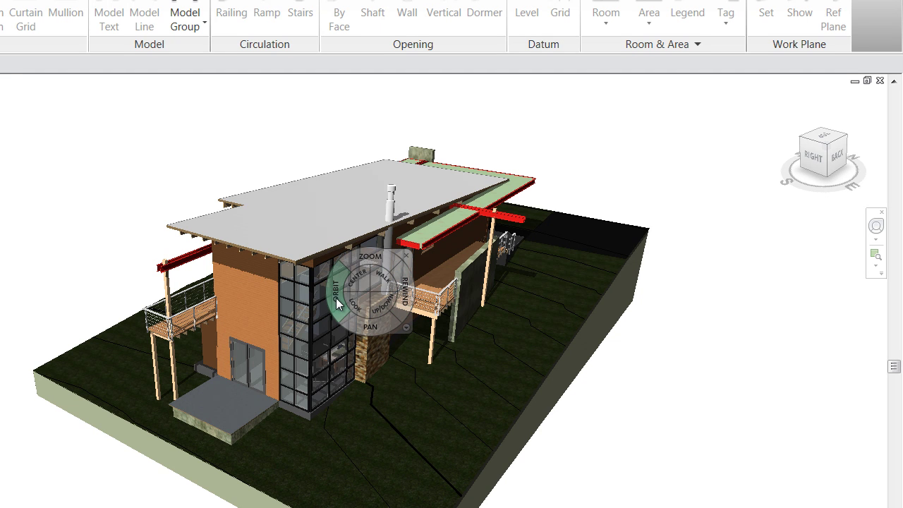
{"action": "left_click_drag", "start_coordinate": [342, 293], "coordinate": [357, 291]}
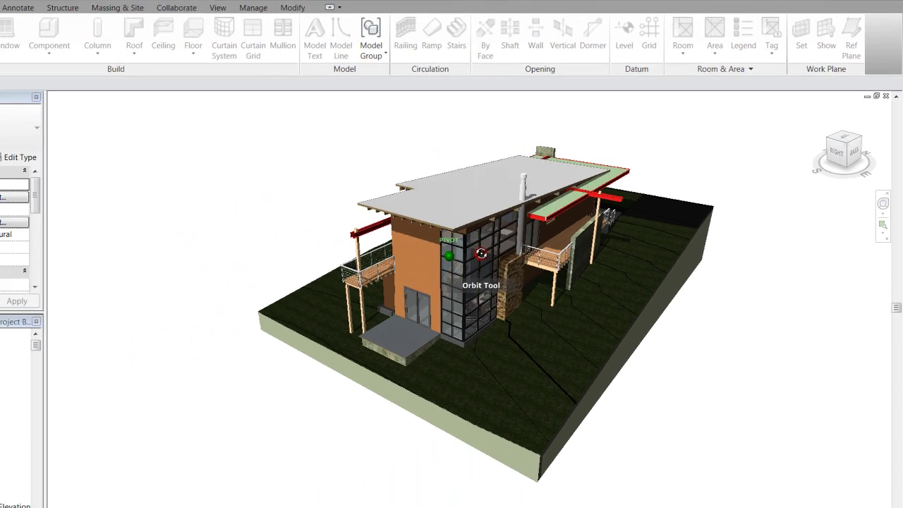
{"action": "left_click_drag", "start_coordinate": [538, 240], "coordinate": [505, 244]}
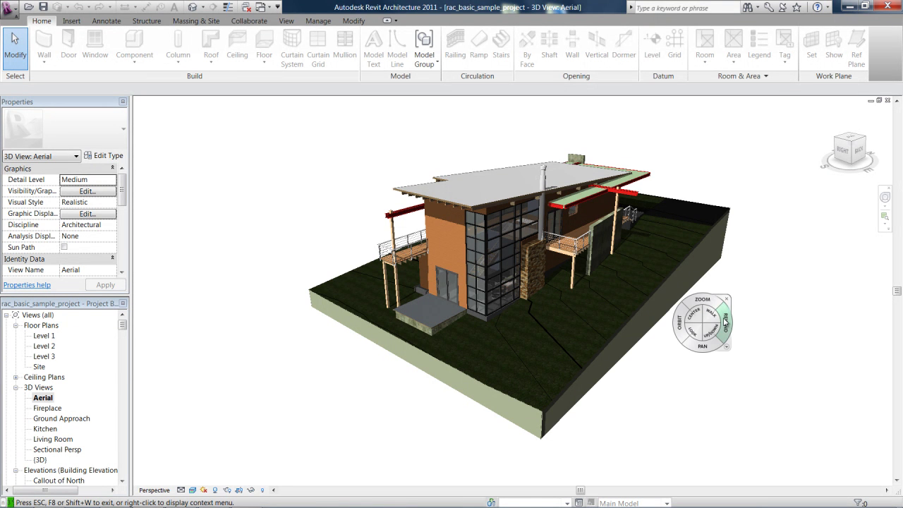
- Rewind to an earlier view, then look around and lower the viewpoint toward the ground
{"action": "left_click_drag", "start_coordinate": [725, 323], "coordinate": [725, 323]}
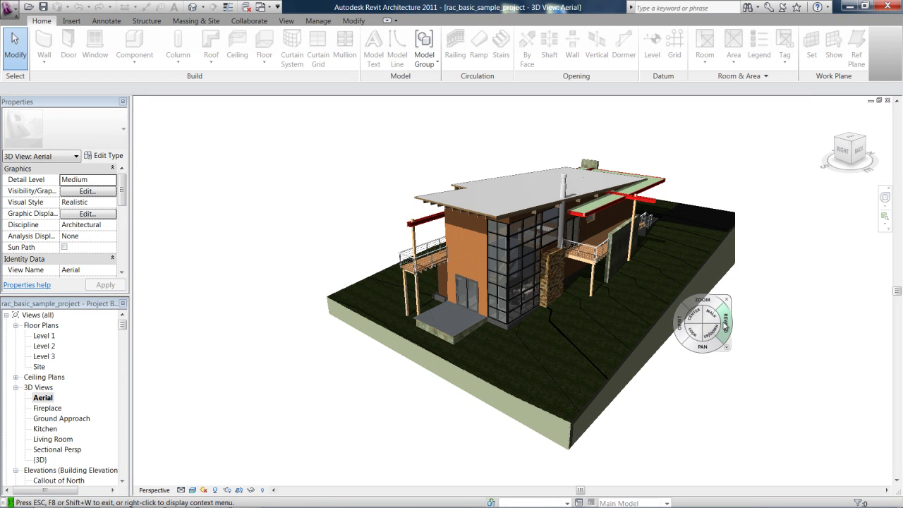
{"action": "left_click_drag", "start_coordinate": [725, 326], "coordinate": [725, 319]}
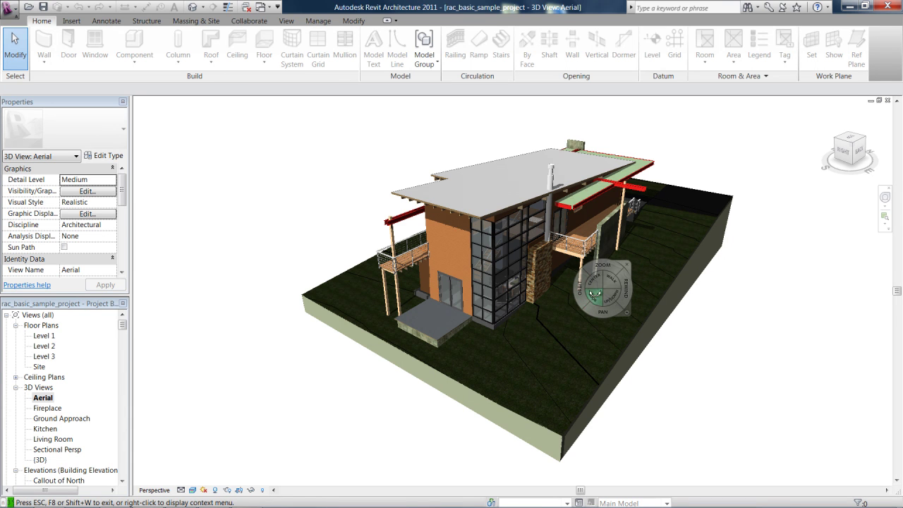
{"action": "left_click_drag", "start_coordinate": [595, 293], "coordinate": [609, 148]}
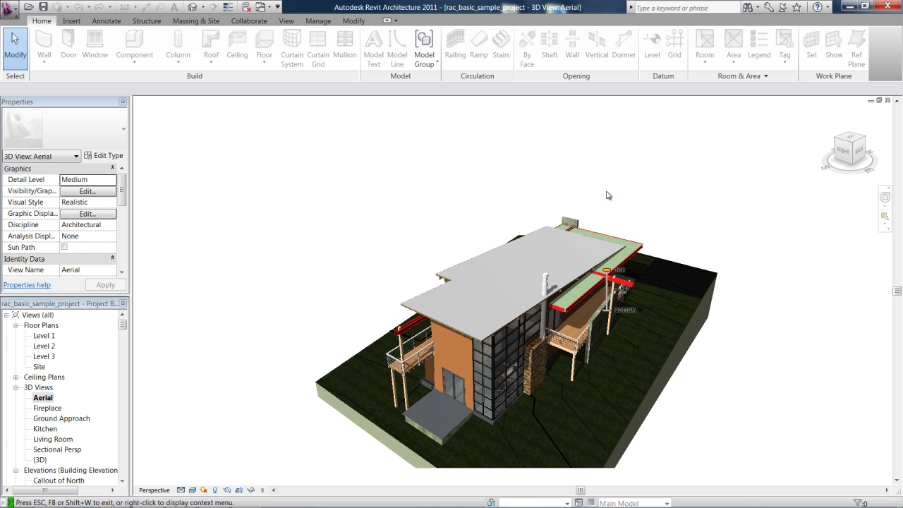
{"action": "left_click_drag", "start_coordinate": [611, 236], "coordinate": [599, 333]}
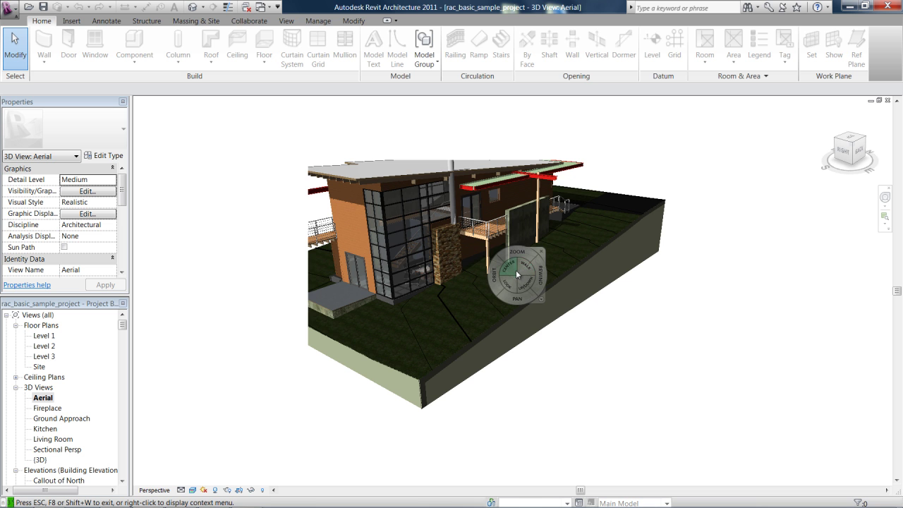
- Close the wheel, show the crop region, and widen it leftward and upward
{"action": "key", "text": "Escape"}
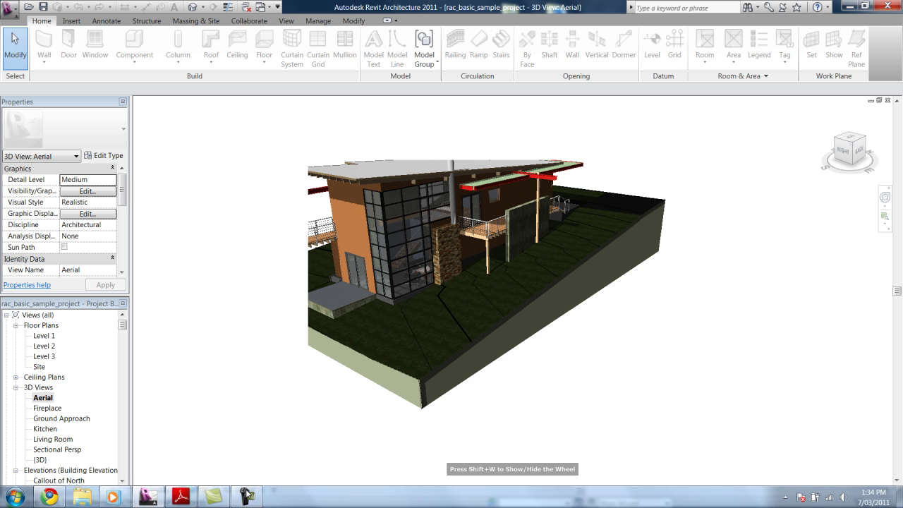
{"action": "left_click", "coordinate": [245, 411]}
{"action": "left_click", "coordinate": [238, 490]}
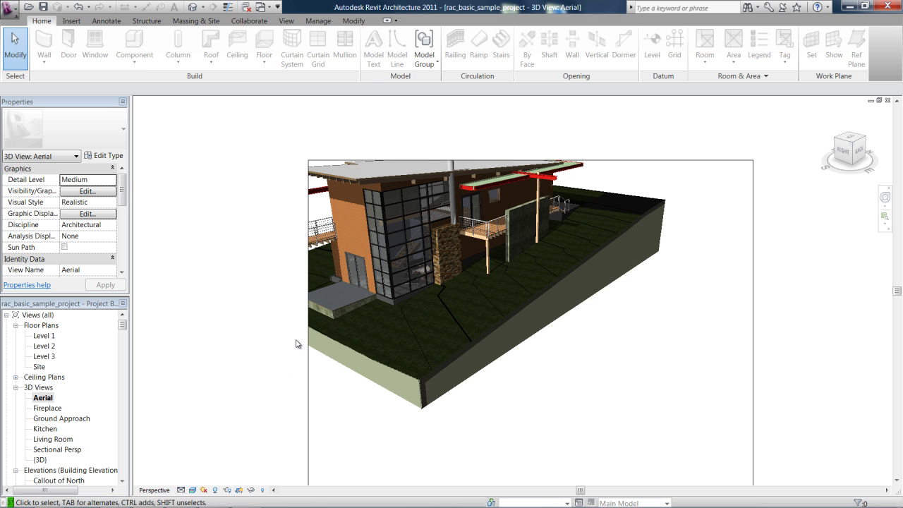
{"action": "left_click", "coordinate": [311, 370]}
{"action": "left_click_drag", "start_coordinate": [308, 336], "coordinate": [225, 337]}
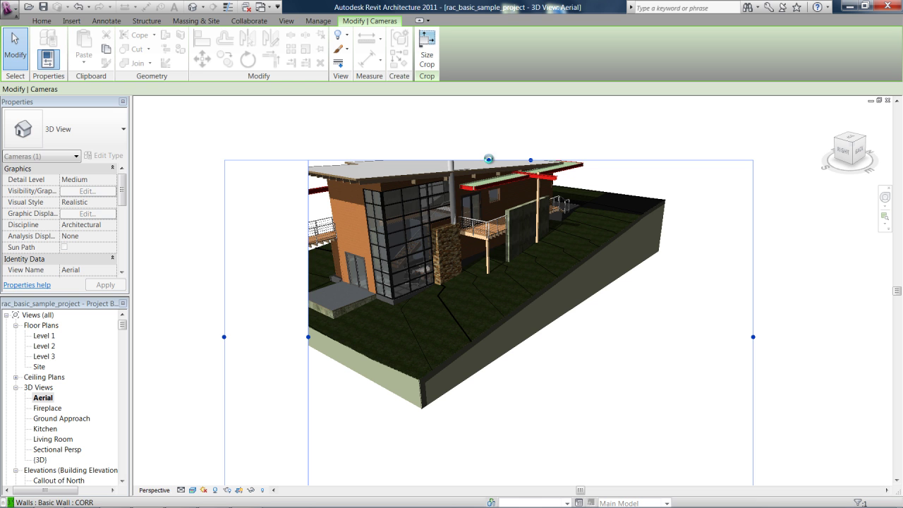
{"action": "left_click_drag", "start_coordinate": [488, 159], "coordinate": [489, 106]}
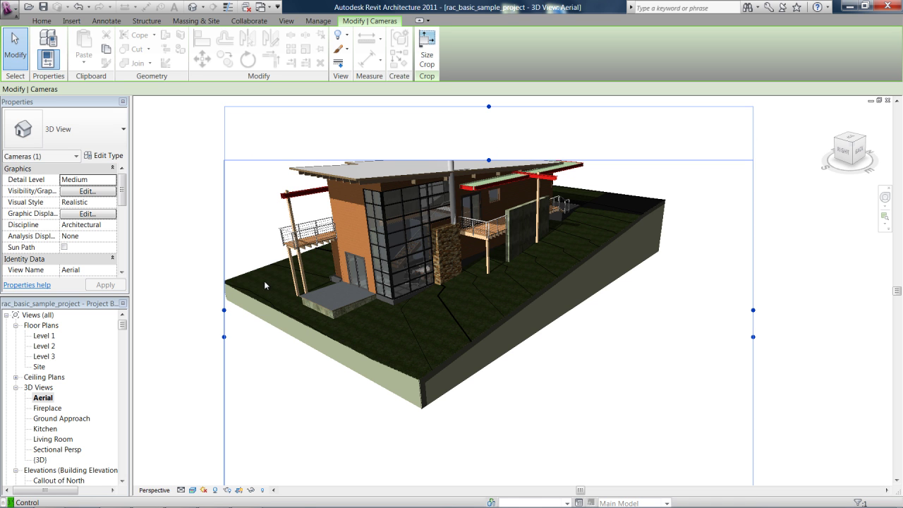
{"action": "left_click_drag", "start_coordinate": [225, 310], "coordinate": [188, 310]}
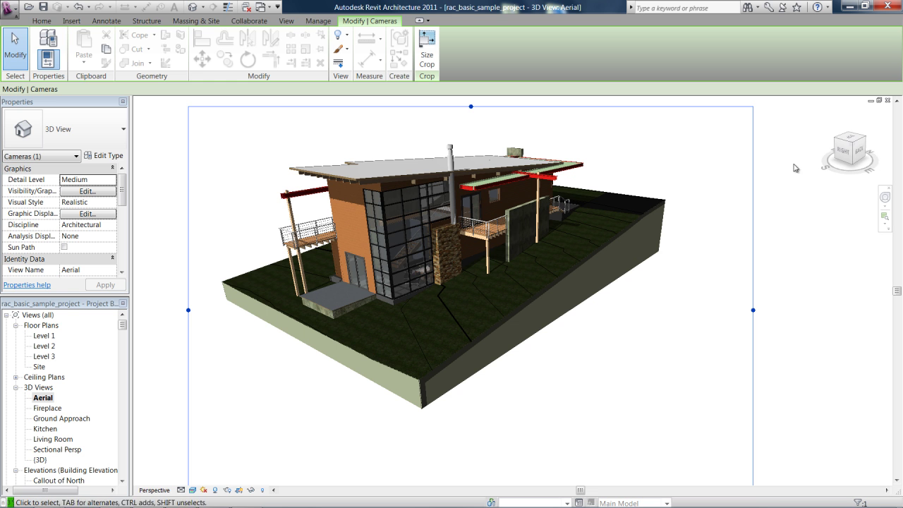
- Switch to a higher ViewCube top-corner view, walk briefly toward the house, and close the wheel
{"action": "left_click", "coordinate": [852, 146]}
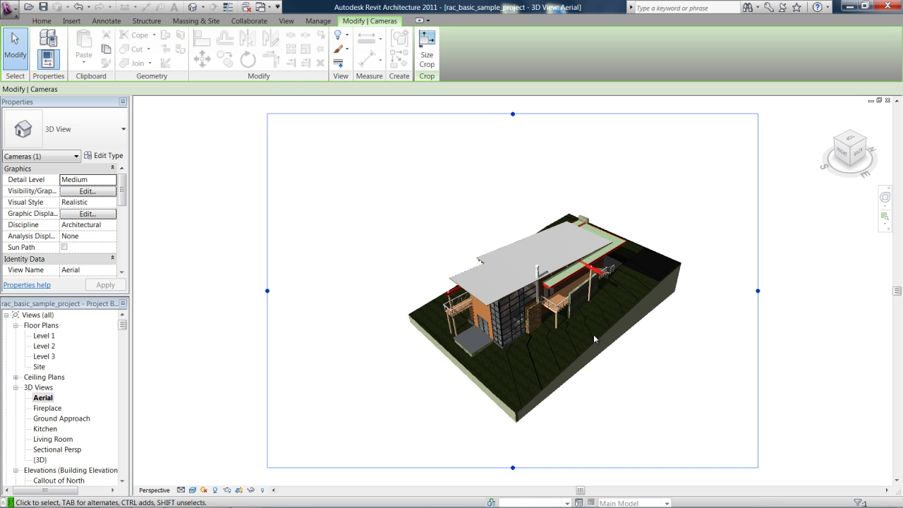
{"action": "key", "text": "shift+w"}
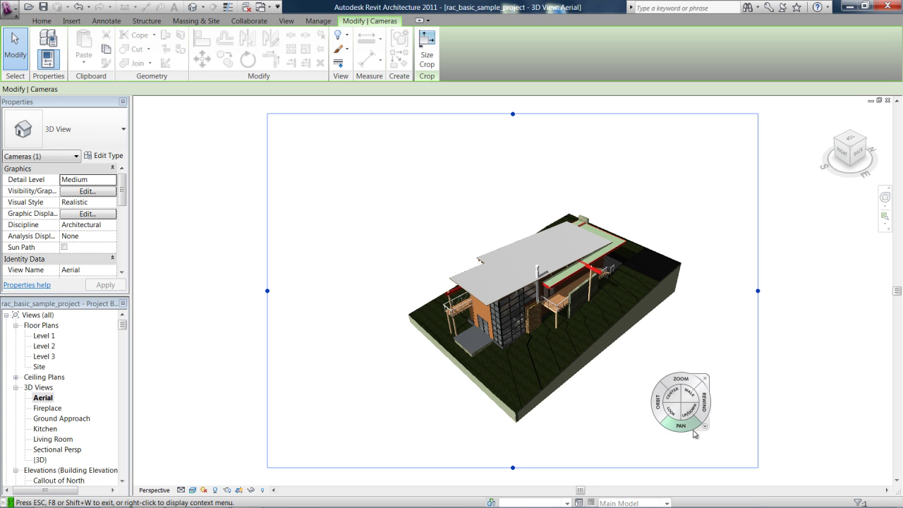
{"action": "left_click_drag", "start_coordinate": [654, 384], "coordinate": [512, 369]}
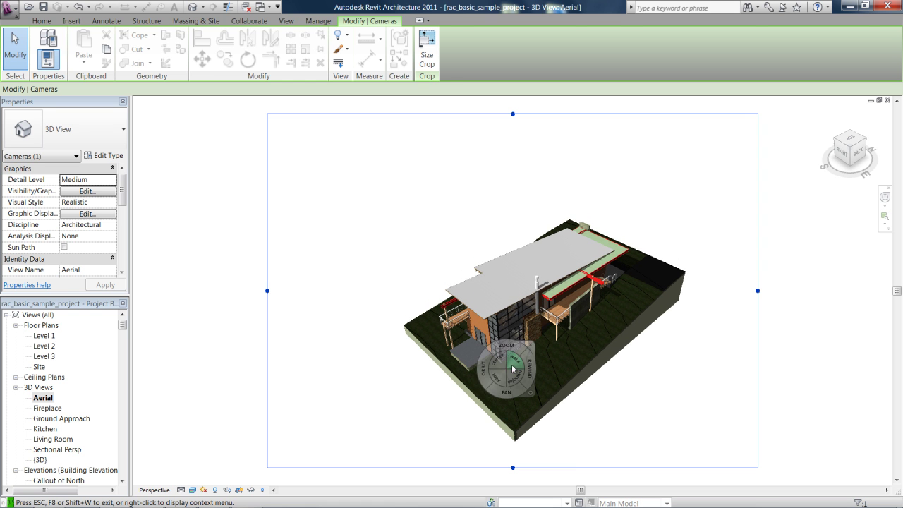
{"action": "key", "text": "Escape"}
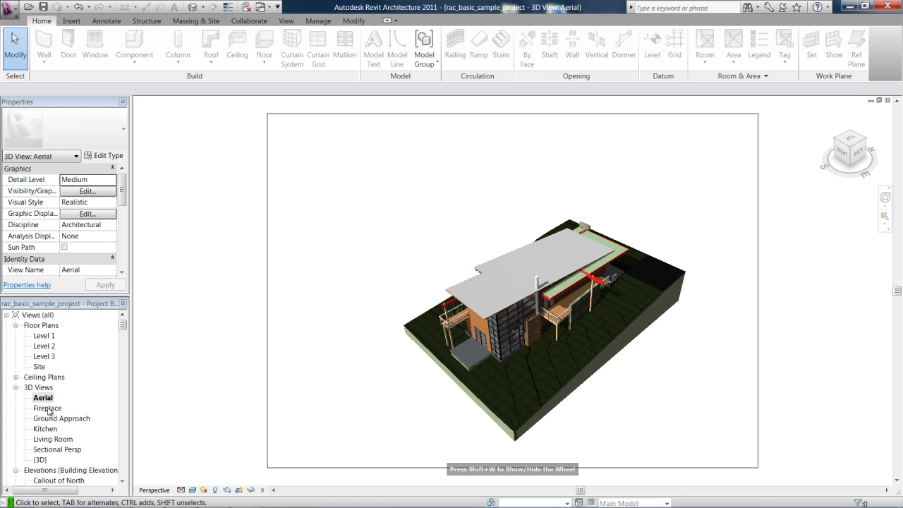
- Open the Fireplace 3D view and walk the camera, turning it toward the stairs and doorway
{"action": "double_click", "coordinate": [47, 409]}
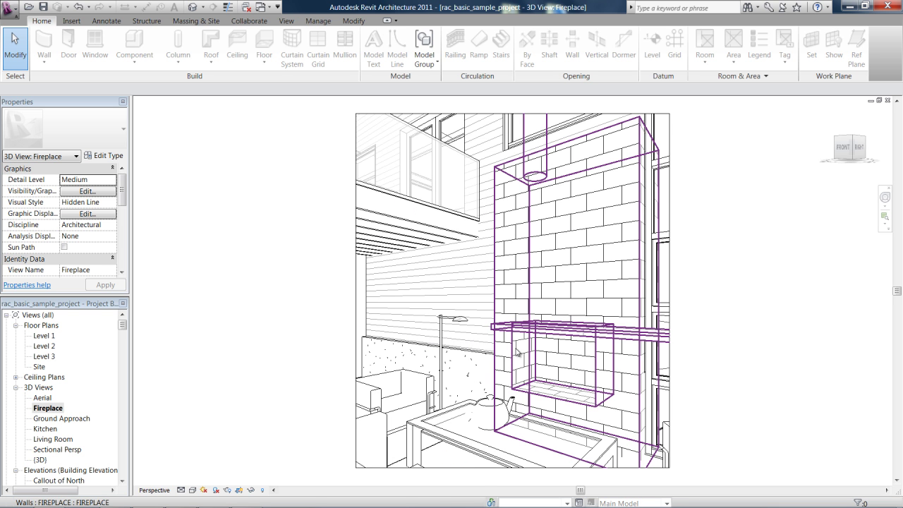
{"action": "key", "text": "shift+w"}
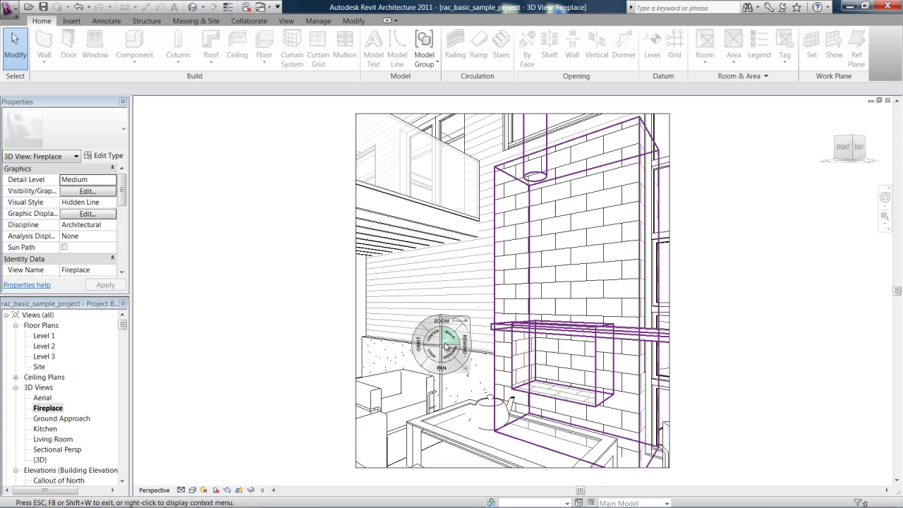
{"action": "left_click_drag", "start_coordinate": [446, 345], "coordinate": [513, 407]}
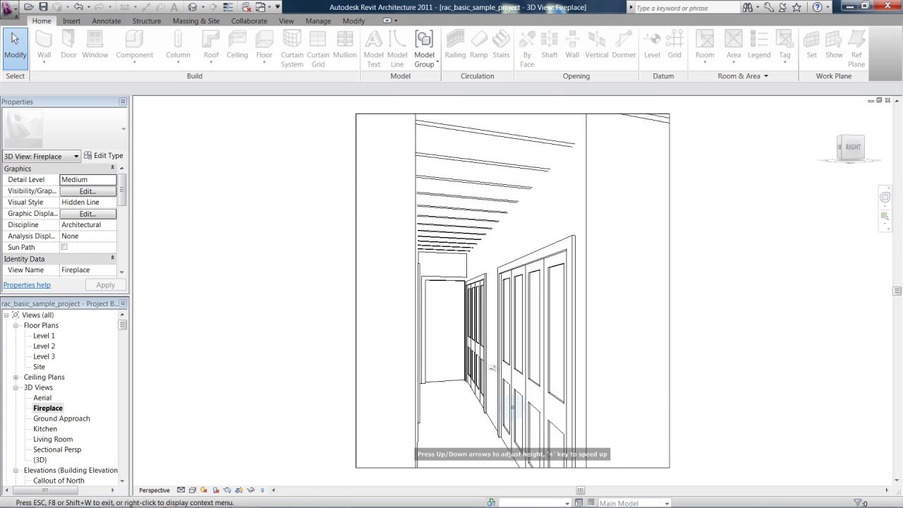
{"action": "left_click_drag", "start_coordinate": [437, 394], "coordinate": [358, 408]}
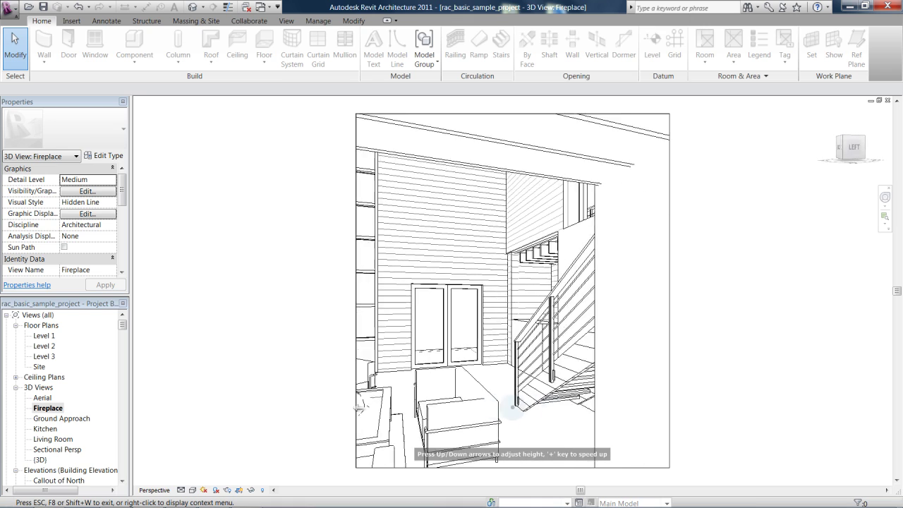
{"action": "left_click_drag", "start_coordinate": [564, 393], "coordinate": [641, 383]}
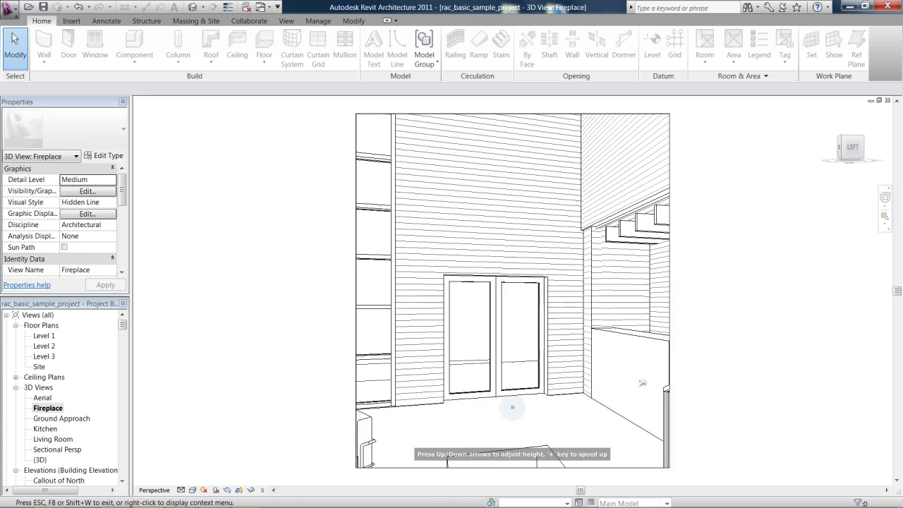
{"action": "left_click_drag", "start_coordinate": [589, 367], "coordinate": [479, 379]}
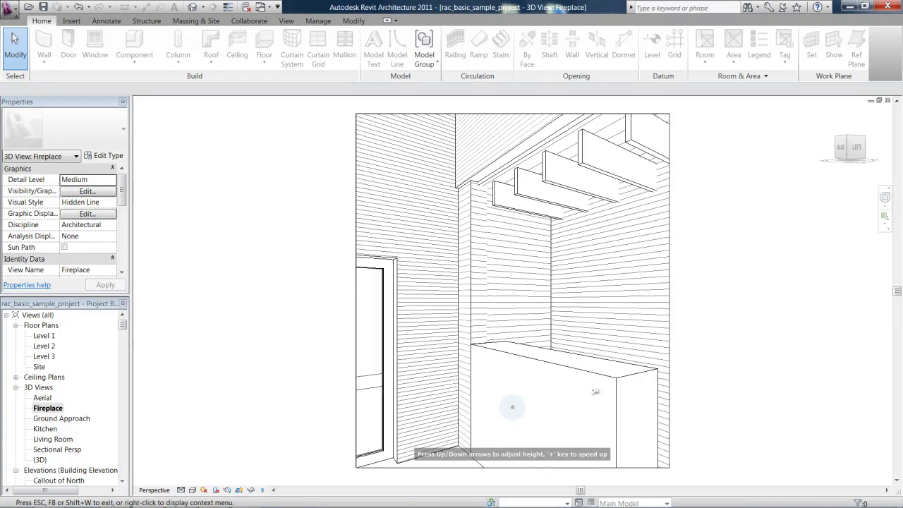
{"action": "left_click_drag", "start_coordinate": [651, 385], "coordinate": [453, 375]}
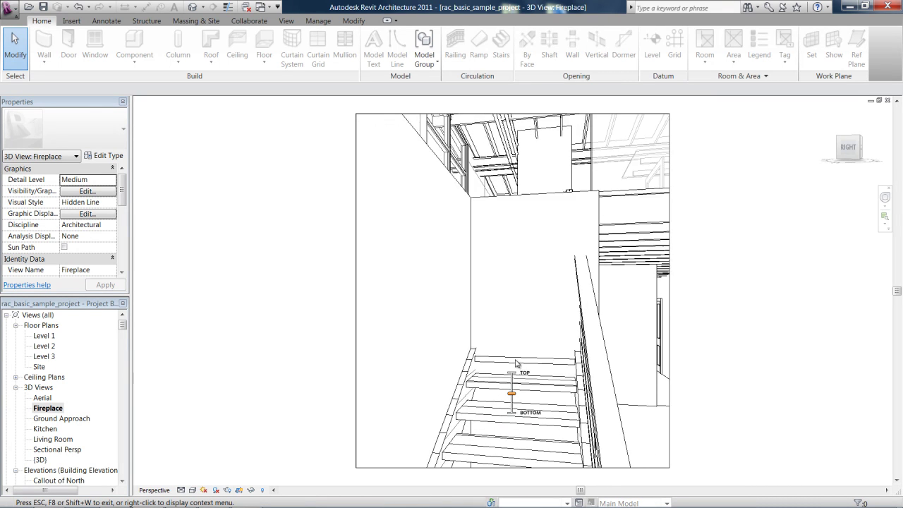
- Adjust the camera height, walk forward turning right, and close the wheel
{"action": "left_click_drag", "start_coordinate": [517, 343], "coordinate": [519, 304]}
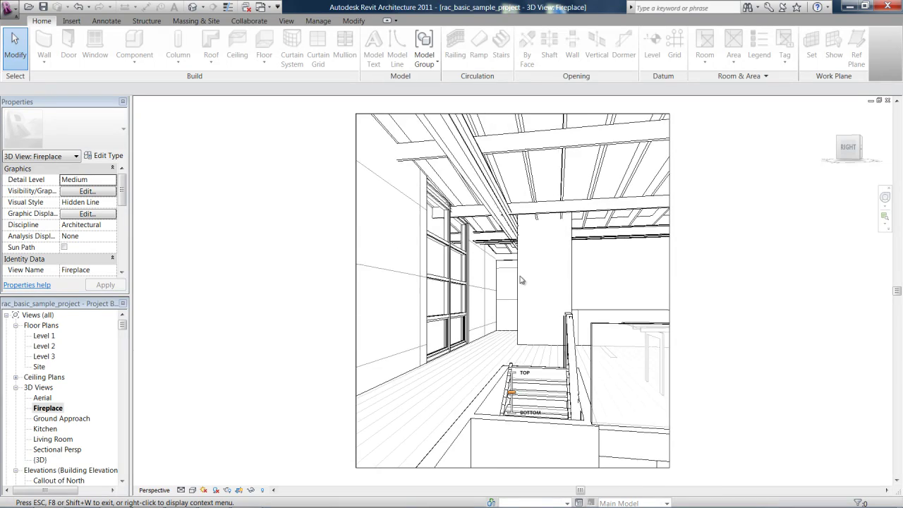
{"action": "left_click_drag", "start_coordinate": [522, 265], "coordinate": [522, 453]}
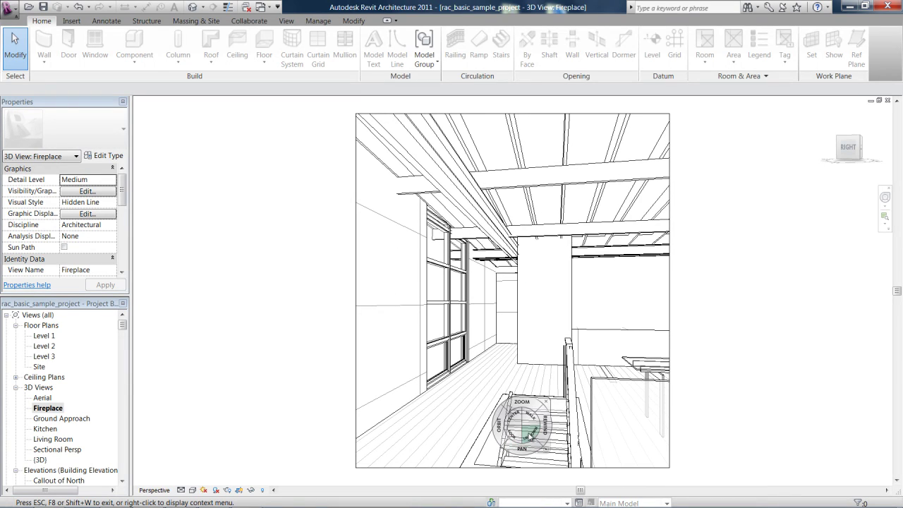
{"action": "left_click_drag", "start_coordinate": [527, 422], "coordinate": [703, 419]}
{"action": "key", "text": "Escape"}
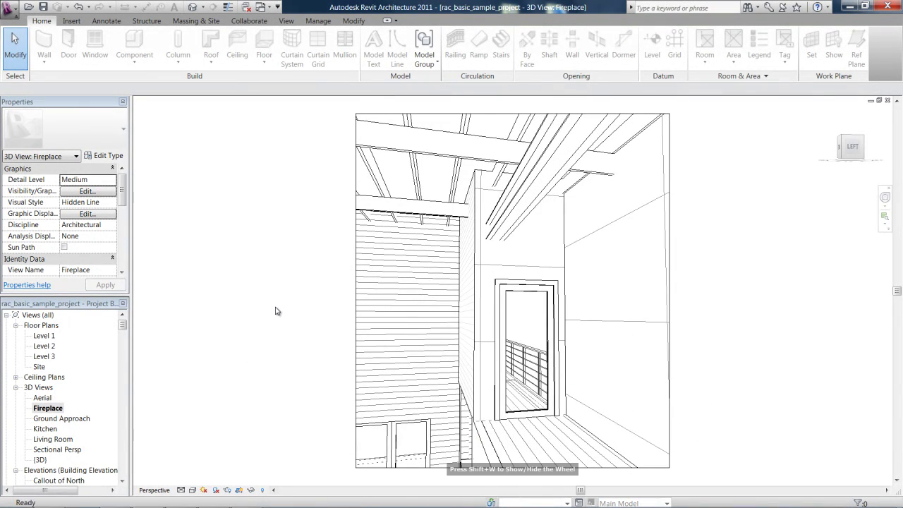